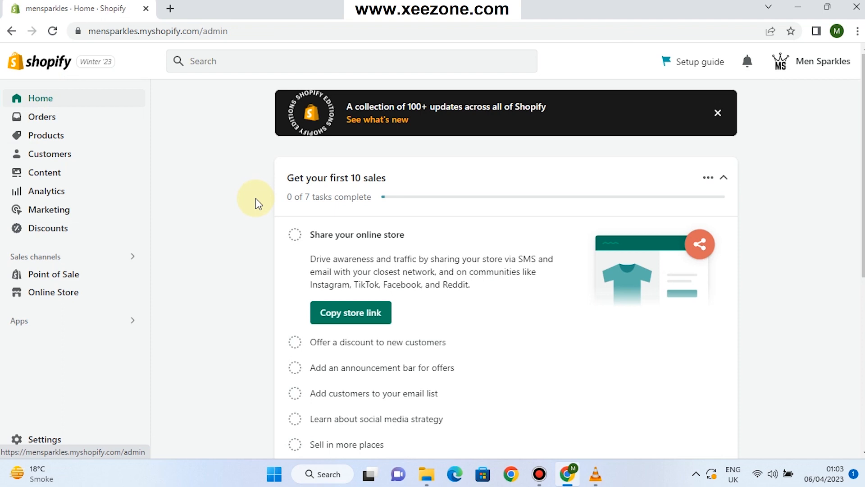
Step: Start creating a new discount of the type Amount off products from the store's discounts
{"action": "left_click", "coordinate": [64, 232]}
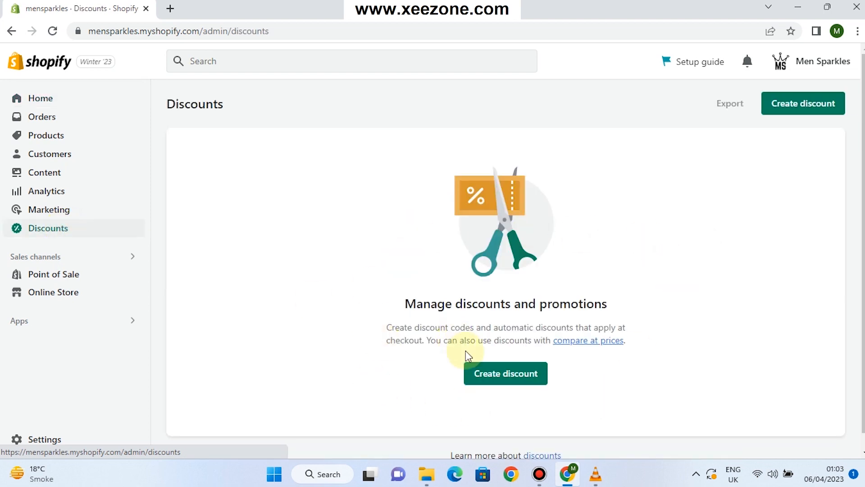
{"action": "left_click", "coordinate": [503, 375]}
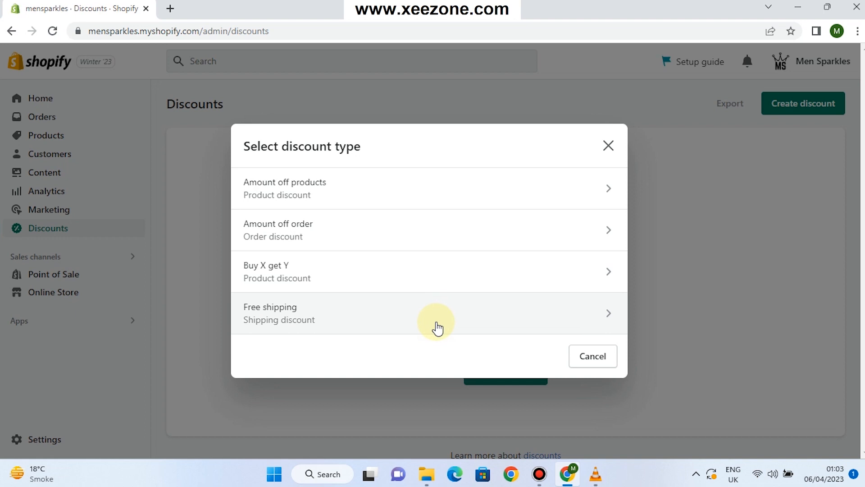
{"action": "left_click", "coordinate": [417, 186]}
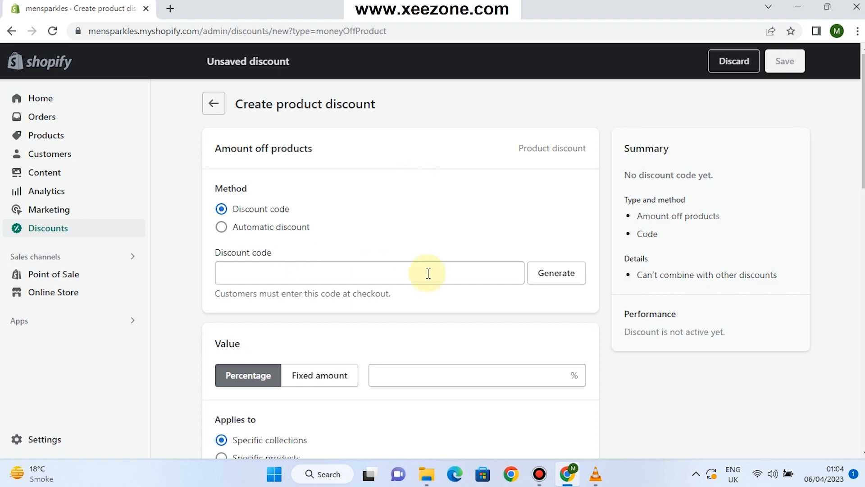
Step: Generate a random discount code and replace it with the custom code EIDSALE
{"action": "left_click", "coordinate": [536, 279]}
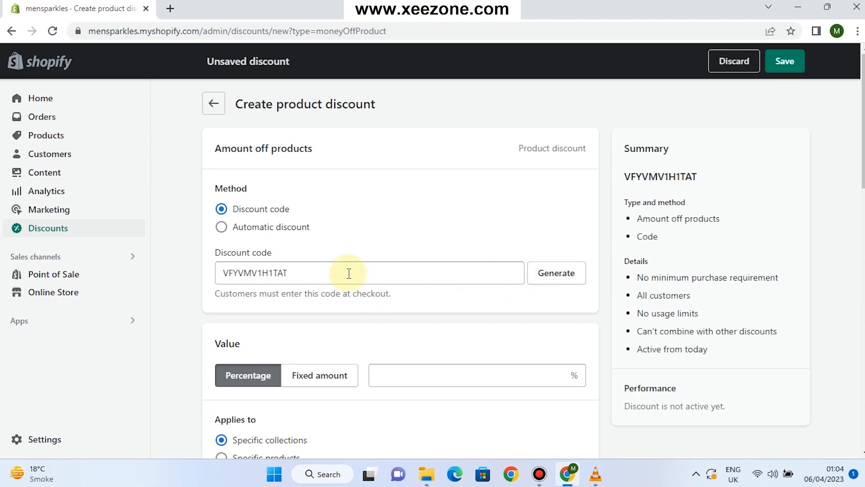
{"action": "left_click_drag", "start_coordinate": [328, 277], "coordinate": [195, 282]}
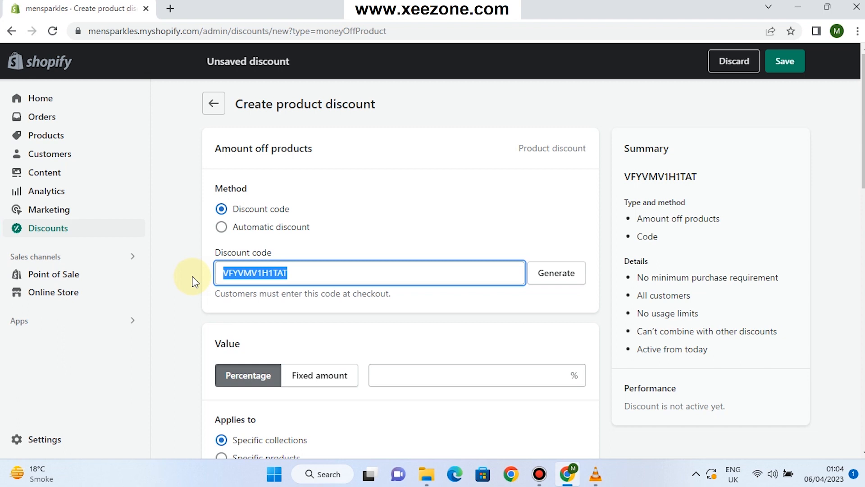
{"action": "key", "text": "BackSpace"}
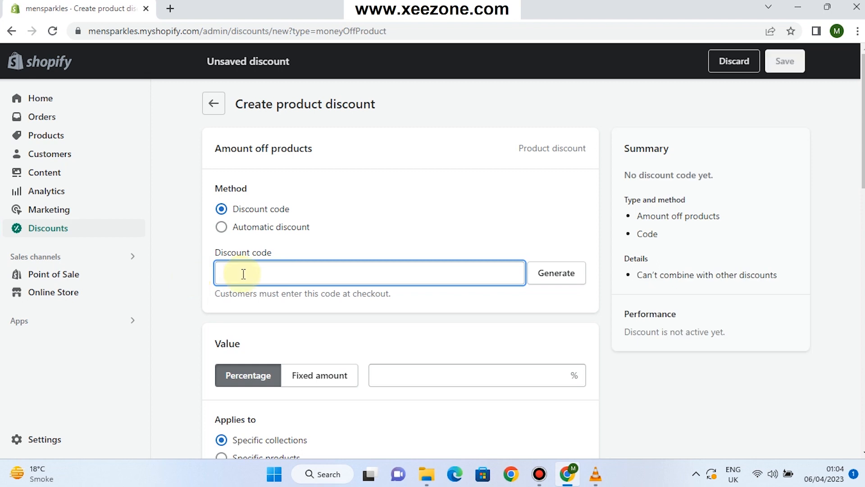
{"action": "type", "text": "EIDSALE"}
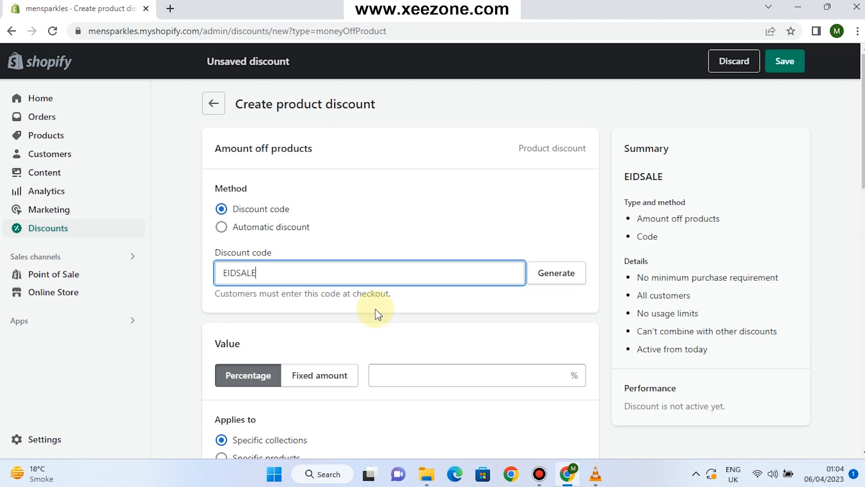
Step: Set the discount value to 10 as a percentage, after trying the fixed amount option
{"action": "scroll", "coordinate": [411, 316], "scroll_direction": "down", "scroll_amount": 3}
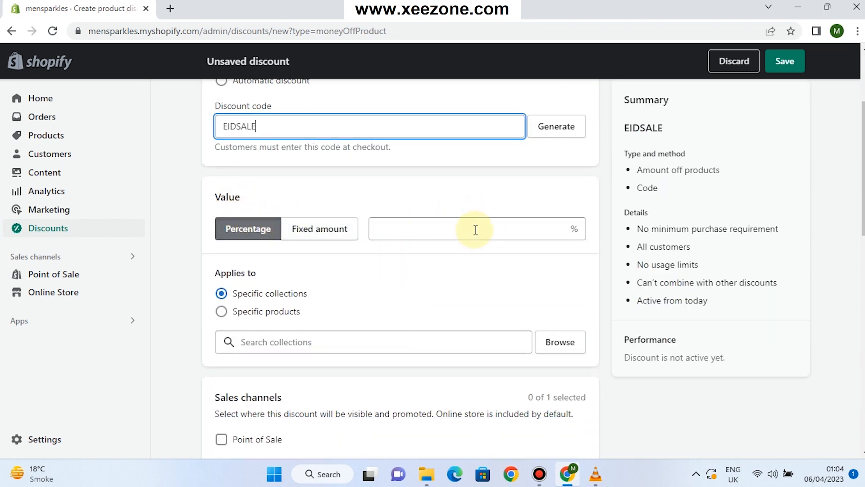
{"action": "left_click", "coordinate": [323, 230]}
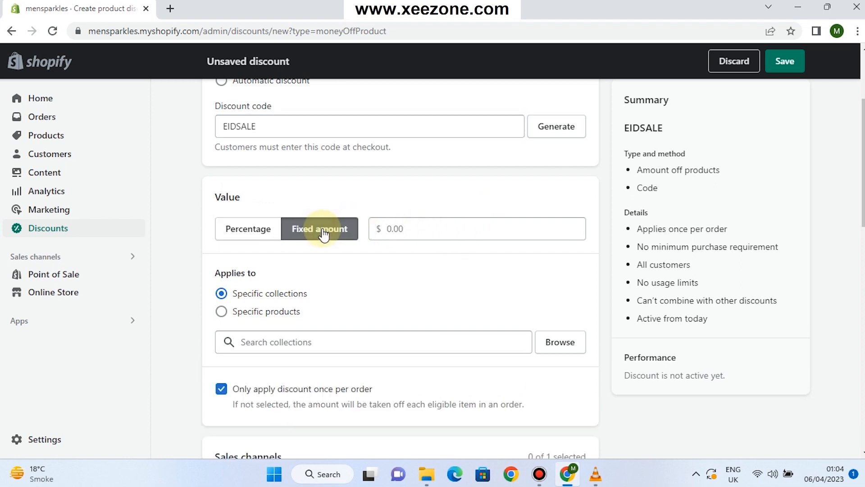
{"action": "left_click", "coordinate": [269, 229]}
{"action": "left_click", "coordinate": [400, 227]}
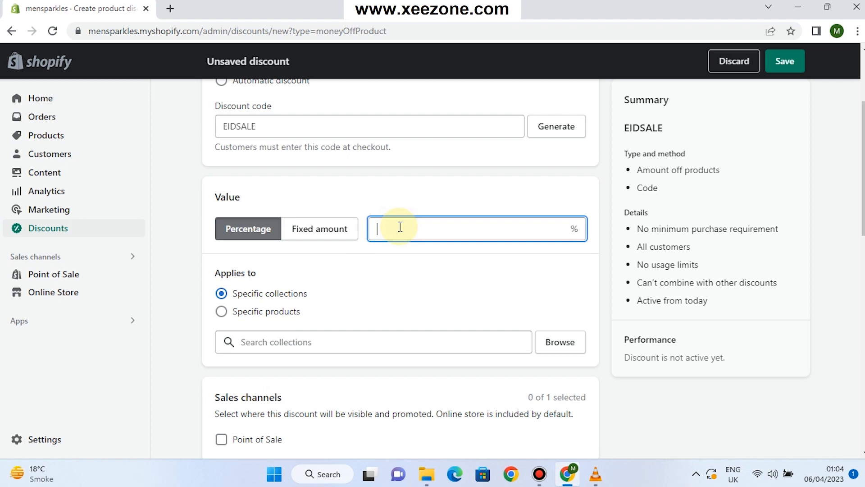
{"action": "type", "text": "10"}
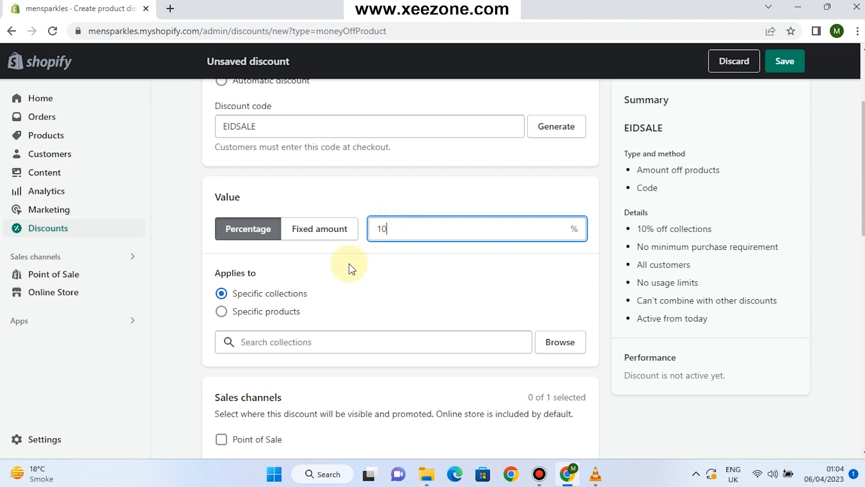
Step: Look through the collections the discount can apply to, and close the list without adding any
{"action": "scroll", "coordinate": [352, 269], "scroll_direction": "down", "scroll_amount": 1}
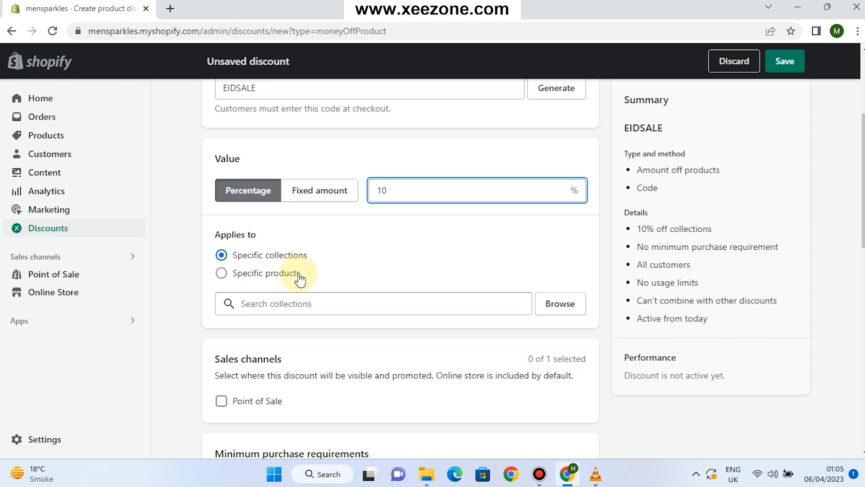
{"action": "left_click", "coordinate": [316, 303]}
{"action": "left_click", "coordinate": [557, 312]}
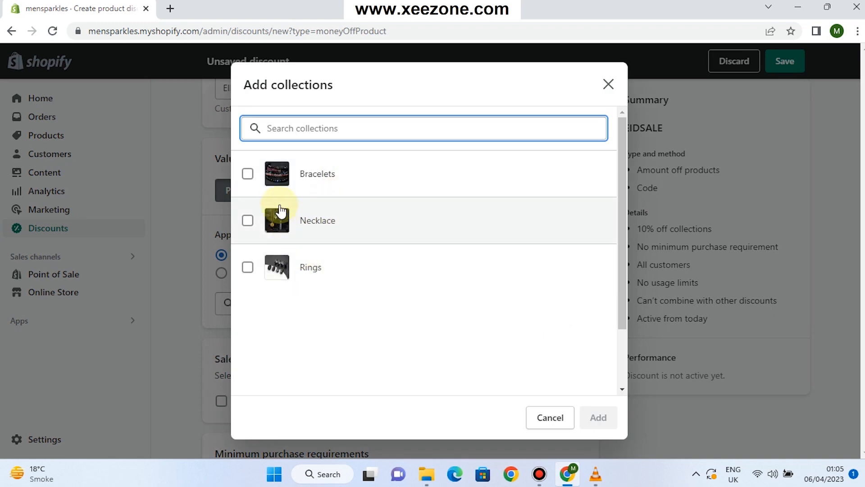
{"action": "left_click", "coordinate": [608, 84]}
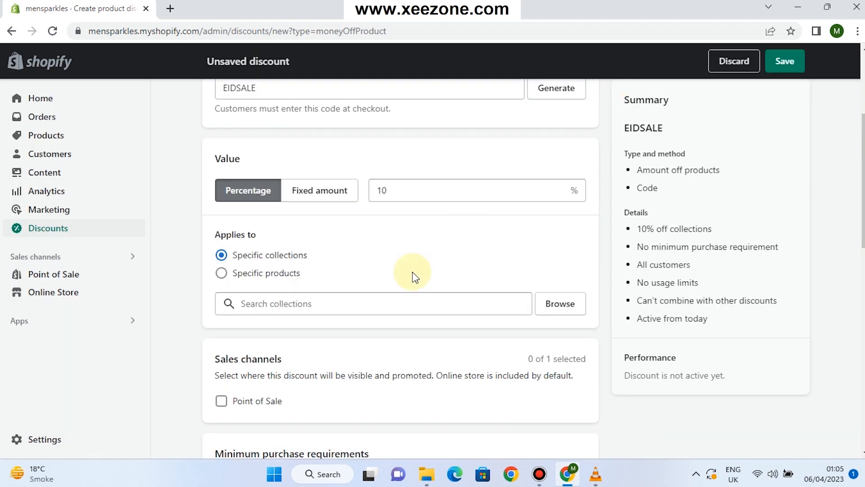
Step: Switch the discount's scope to specific products, look through the product list, and close it without adding any
{"action": "left_click", "coordinate": [245, 273]}
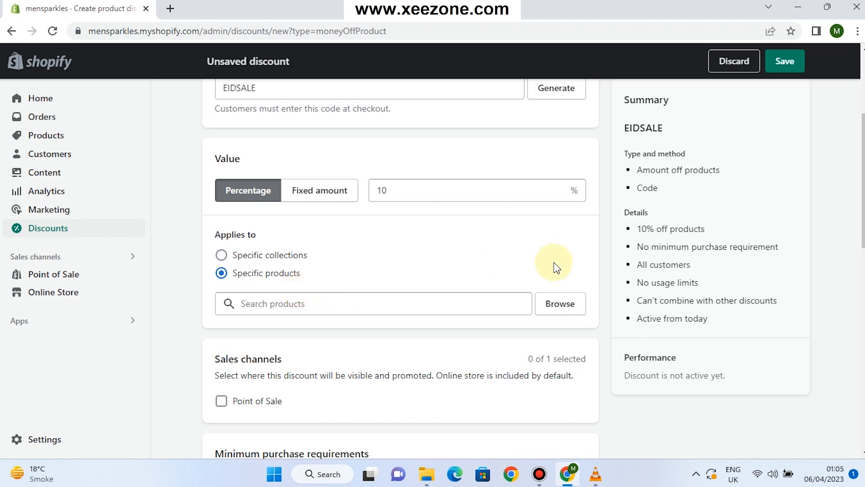
{"action": "left_click", "coordinate": [556, 304]}
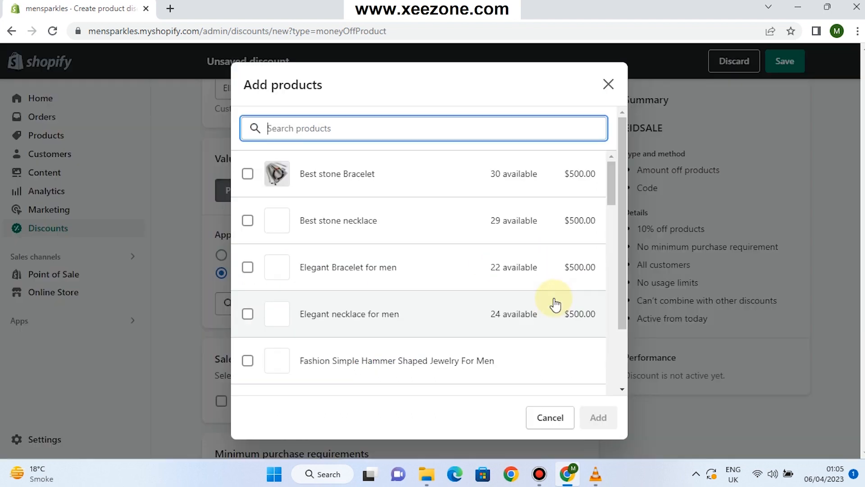
{"action": "scroll", "coordinate": [444, 280], "scroll_direction": "down", "scroll_amount": 10}
{"action": "scroll", "coordinate": [444, 280], "scroll_direction": "up", "scroll_amount": 10}
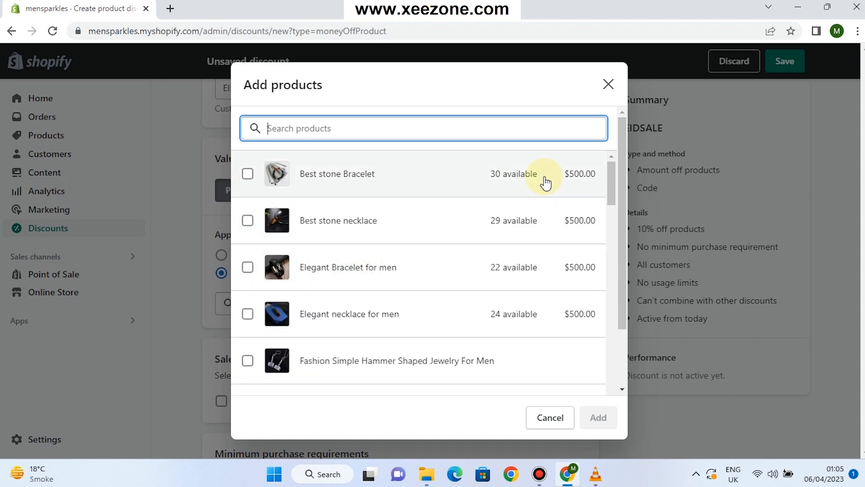
{"action": "left_click", "coordinate": [608, 82]}
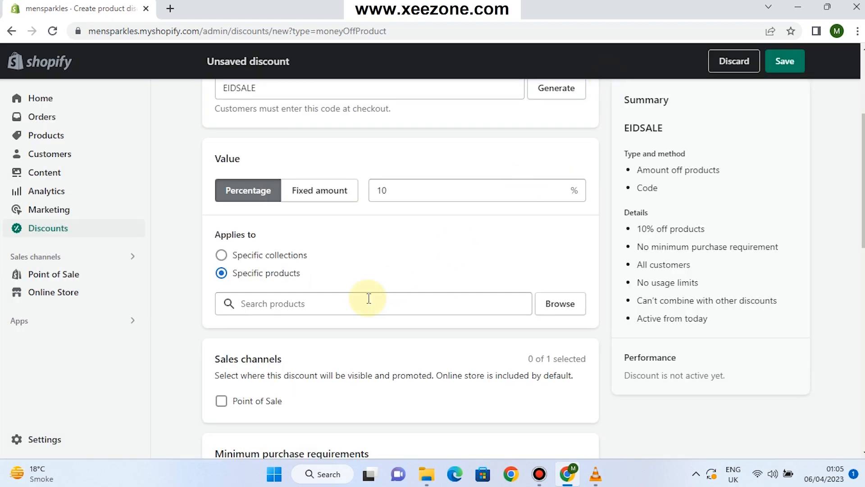
Step: Apply the discount to specific collections, adding the Necklace and Bracelets collections
{"action": "left_click", "coordinate": [263, 254]}
{"action": "left_click", "coordinate": [543, 307]}
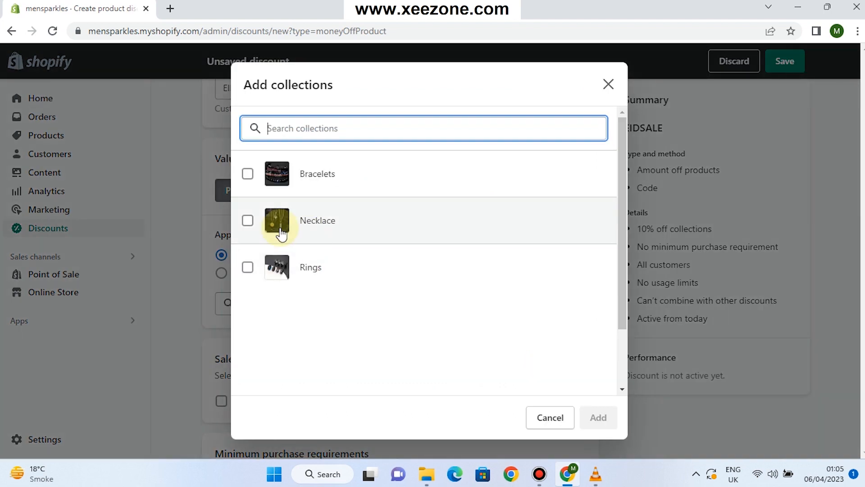
{"action": "left_click", "coordinate": [247, 220]}
{"action": "left_click", "coordinate": [247, 175]}
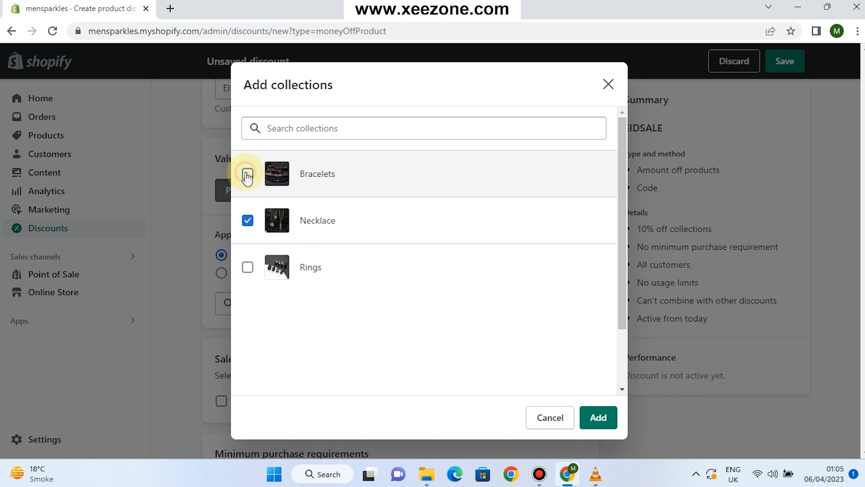
{"action": "left_click", "coordinate": [599, 422]}
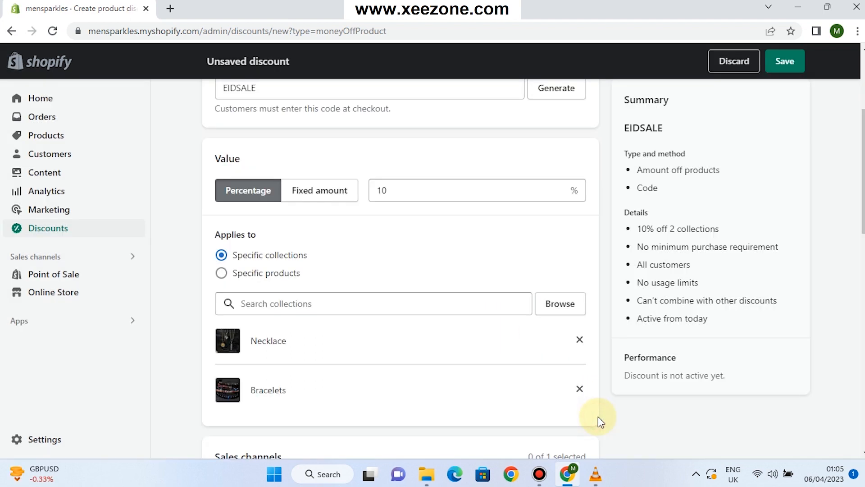
Step: Limit the discount to one use per customer under the maximum discount uses
{"action": "scroll", "coordinate": [418, 339], "scroll_direction": "down", "scroll_amount": 2}
{"action": "scroll", "coordinate": [417, 340], "scroll_direction": "down", "scroll_amount": 5}
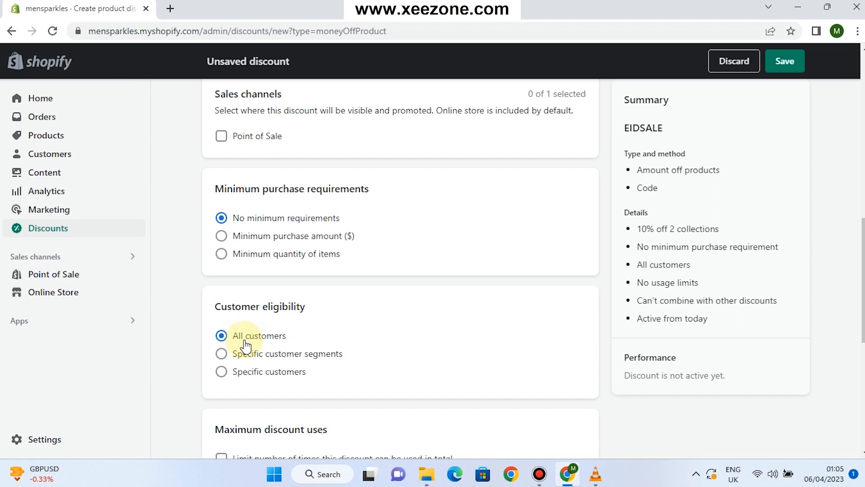
{"action": "scroll", "coordinate": [245, 346], "scroll_direction": "down", "scroll_amount": 3}
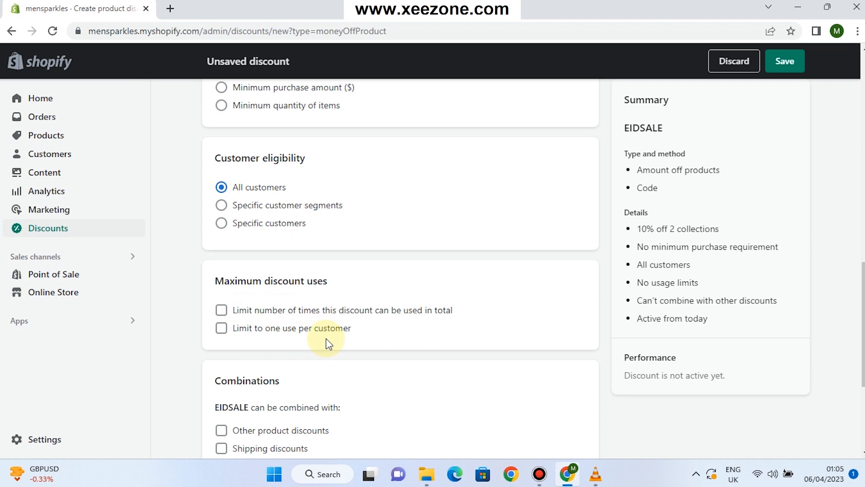
{"action": "left_click", "coordinate": [221, 327]}
Step: Review the combination and active date settings, and save the EIDSALE discount
{"action": "scroll", "coordinate": [266, 306], "scroll_direction": "down", "scroll_amount": 2}
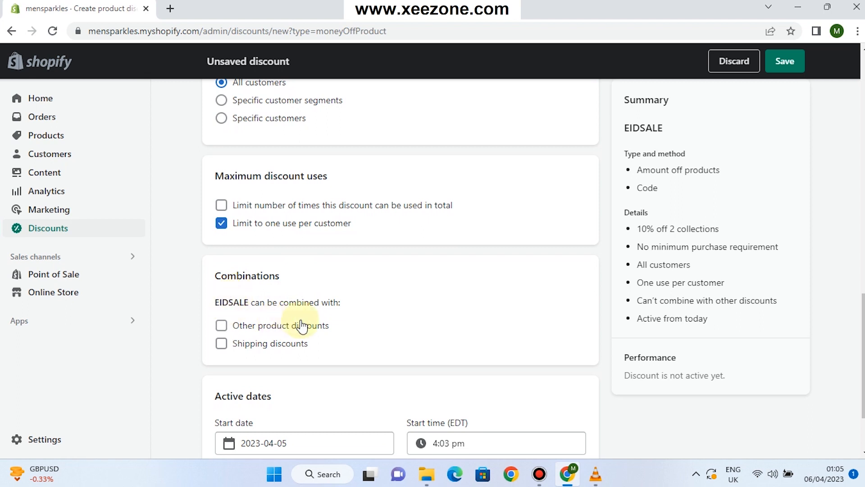
{"action": "scroll", "coordinate": [351, 343], "scroll_direction": "down", "scroll_amount": 2}
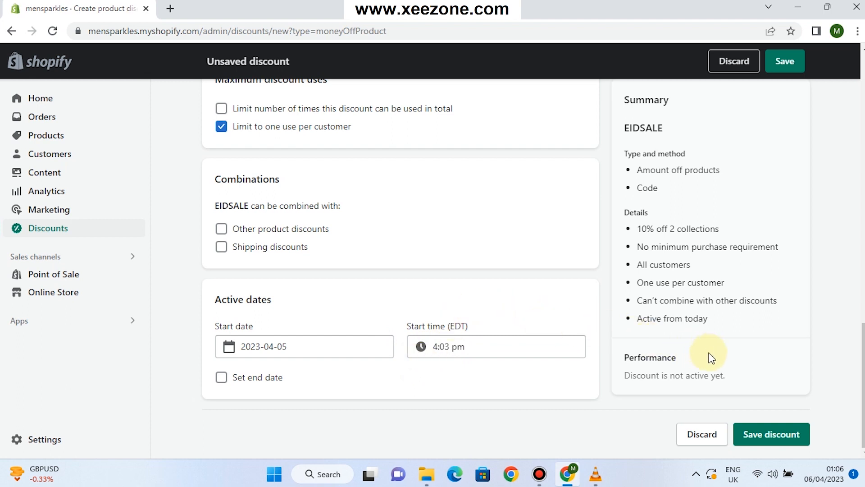
{"action": "left_click", "coordinate": [775, 65]}
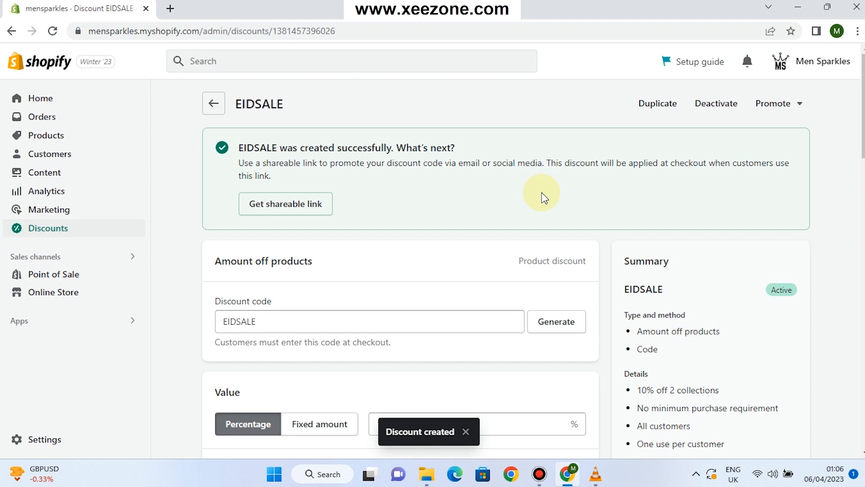
Step: Check the saved discount's summary details and return to the overview of all discounts
{"action": "scroll", "coordinate": [649, 302], "scroll_direction": "down", "scroll_amount": 2}
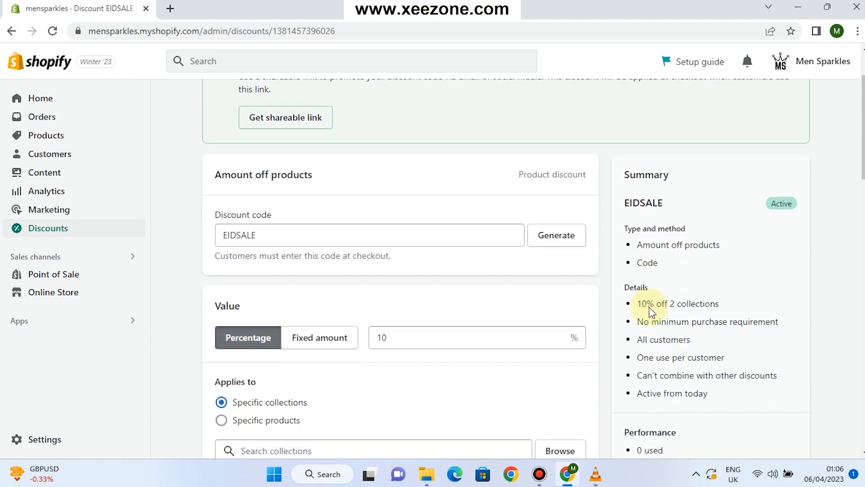
{"action": "scroll", "coordinate": [259, 208], "scroll_direction": "up", "scroll_amount": 2}
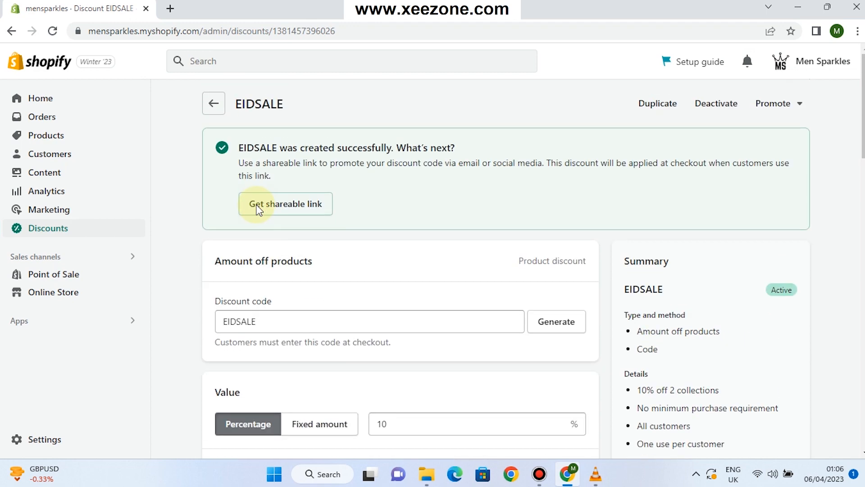
{"action": "left_click", "coordinate": [214, 105]}
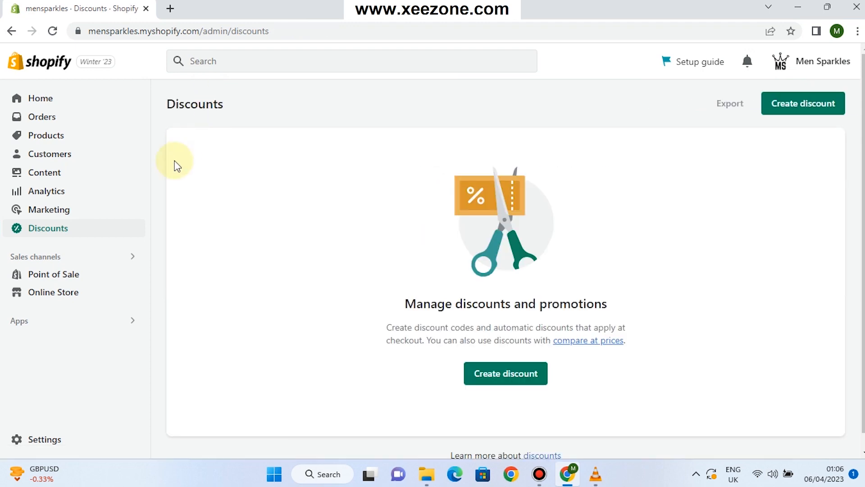